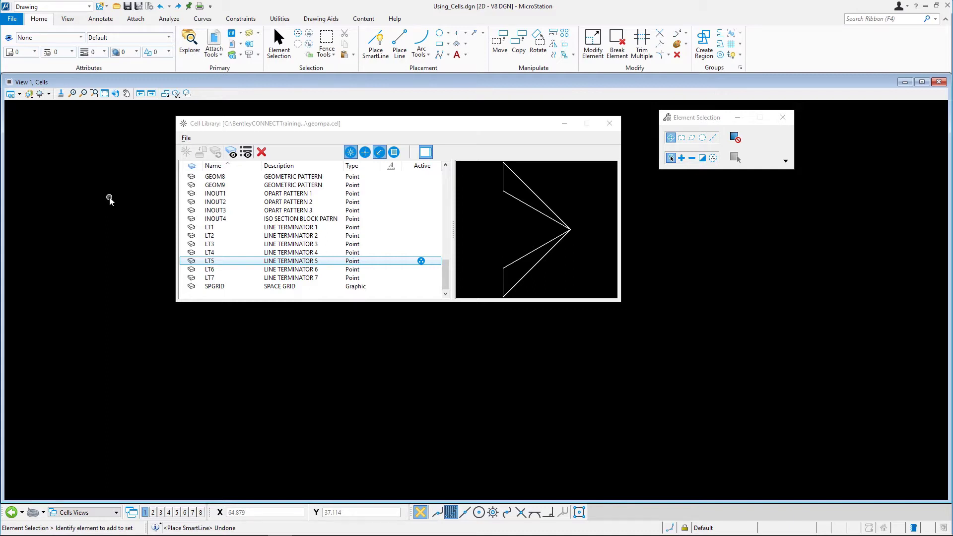
# Create a new cell library file named training in the WorkSet's Cell folder.
pyautogui.click(186, 138)
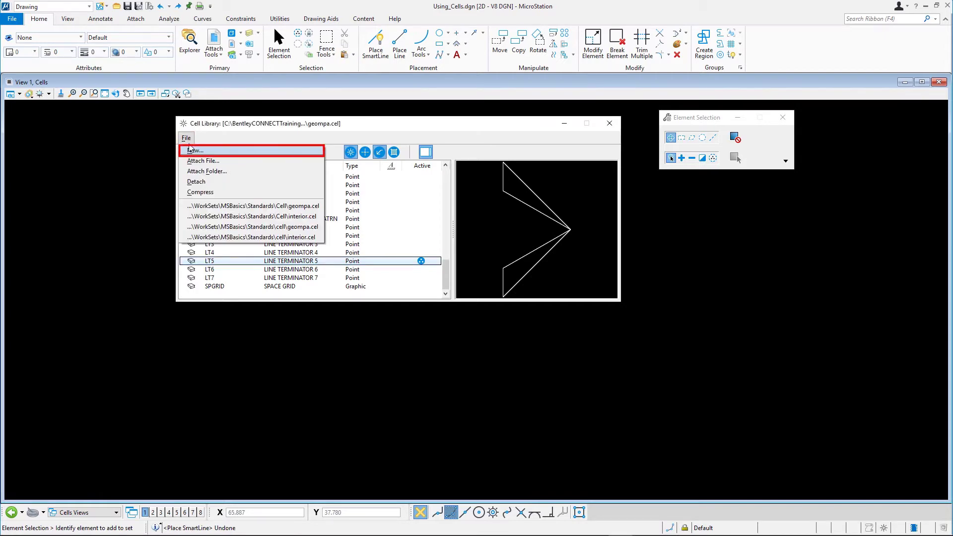
pyautogui.click(194, 150)
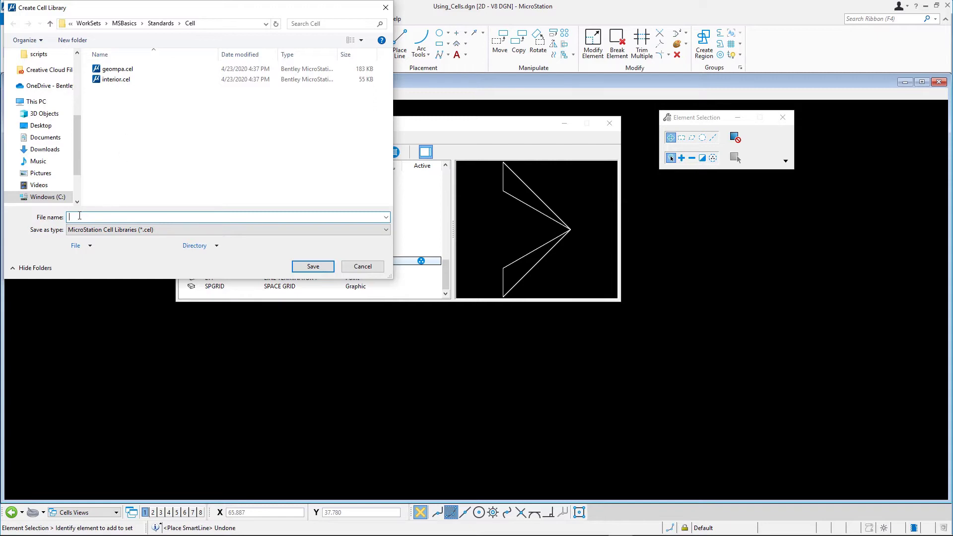
pyautogui.write('training')
pyautogui.click(311, 267)
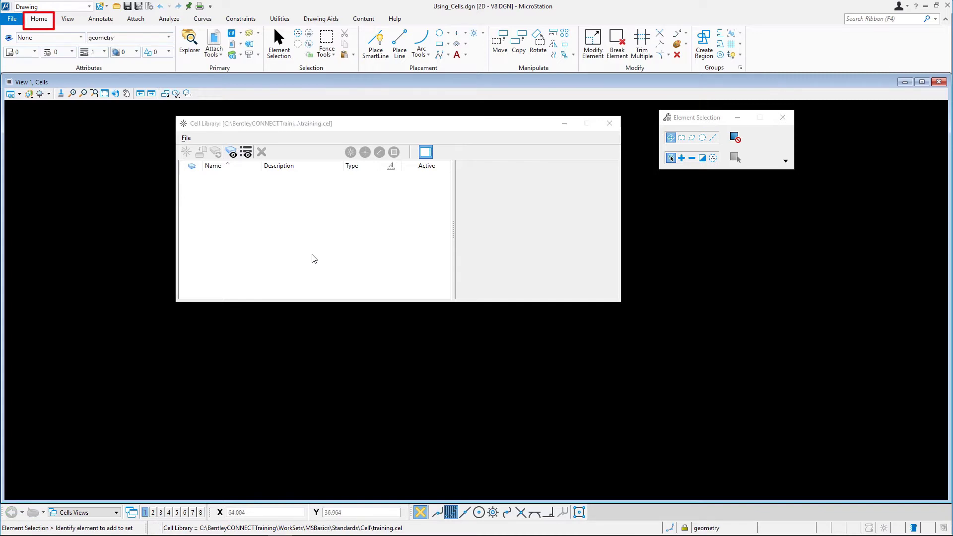
# Draw a red (color 3) orthogonal block on the geometry level in the empty area below the cell library window.
pyautogui.click(133, 38)
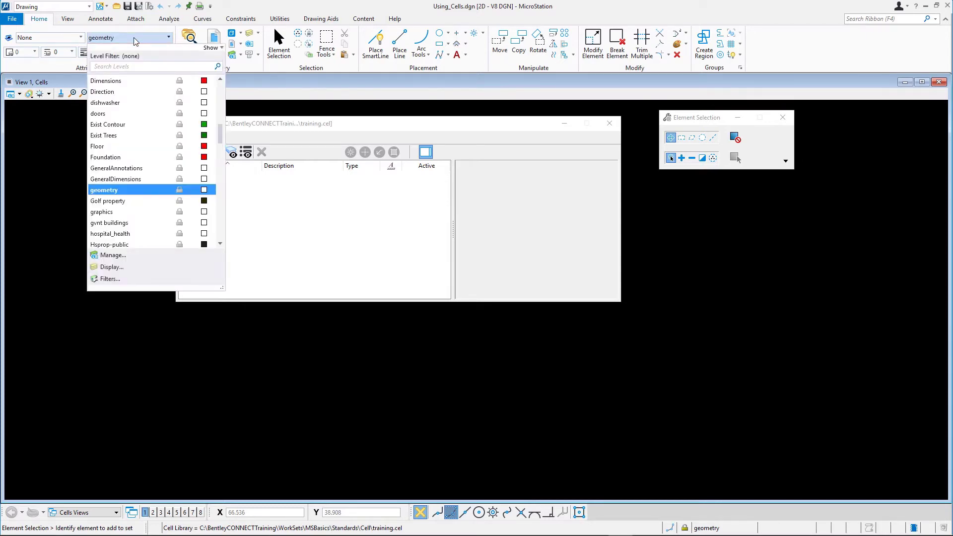
pyautogui.click(133, 37)
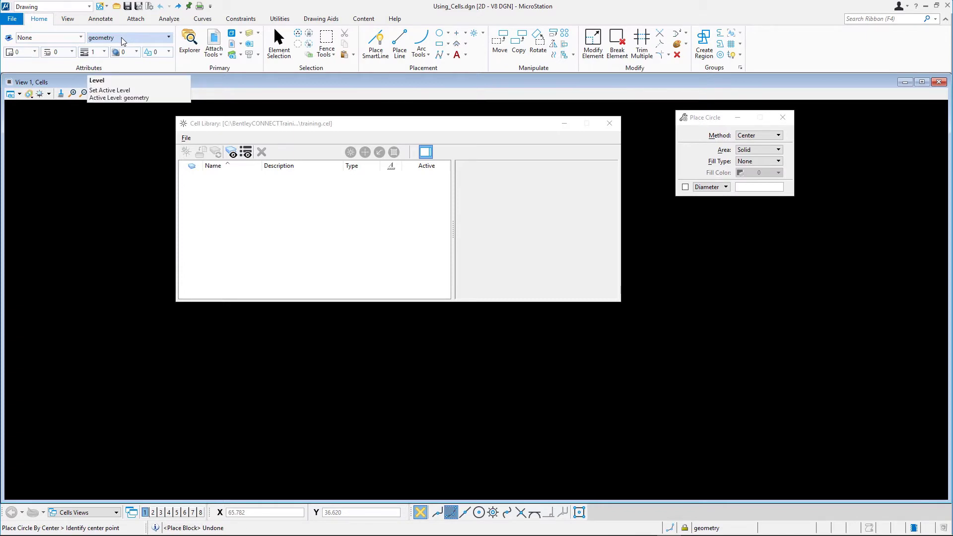
pyautogui.click(31, 52)
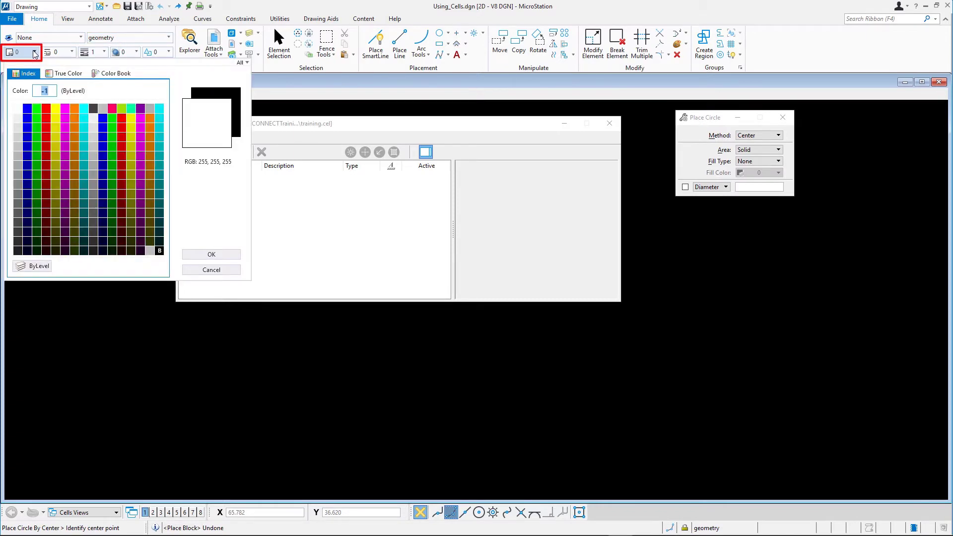
pyautogui.click(45, 109)
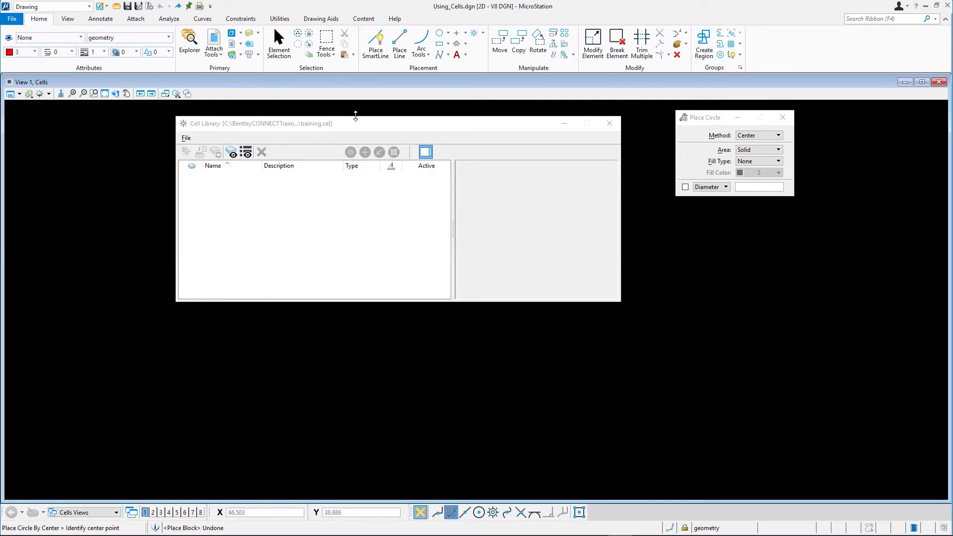
pyautogui.click(440, 45)
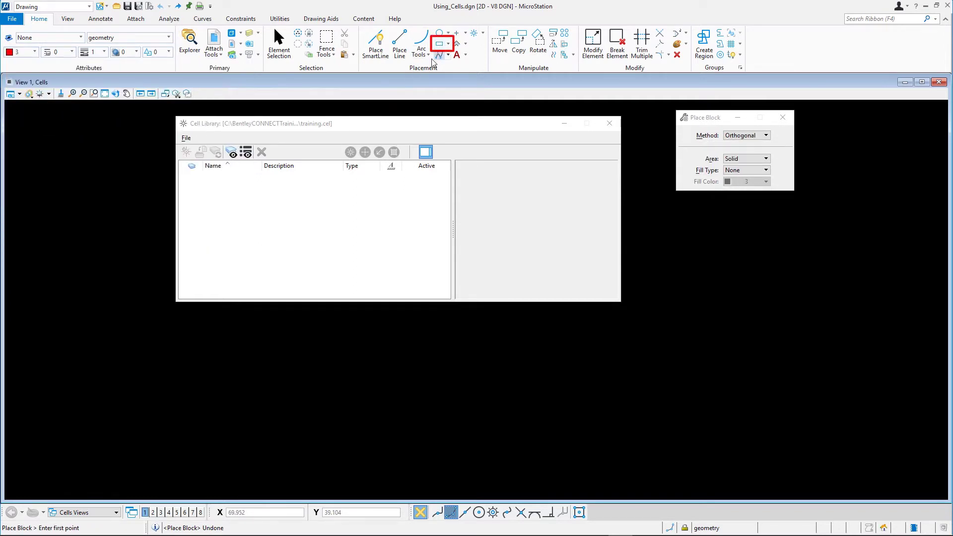
pyautogui.click(296, 352)
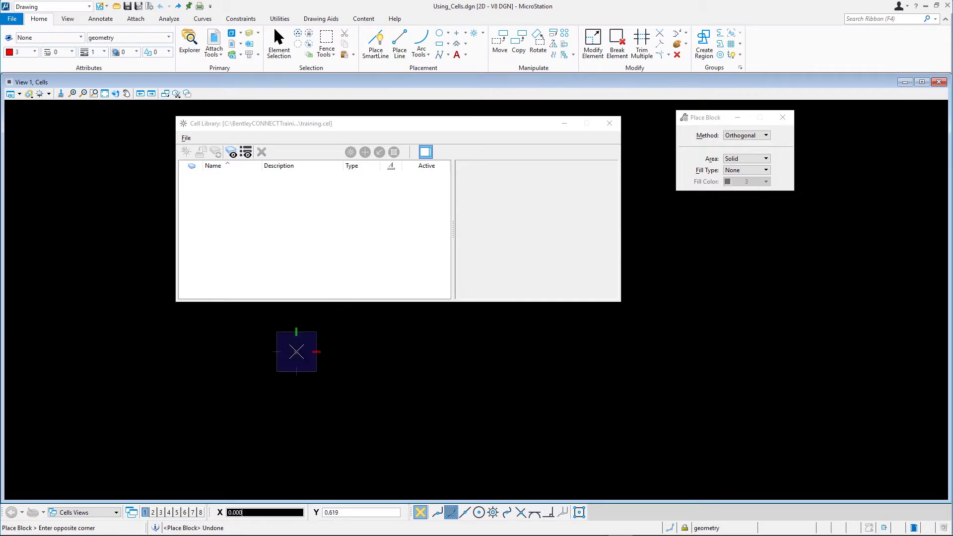
pyautogui.click(516, 431)
# Draw two green (color 2) SmartLine diagonals with line style 2 between the block's opposite corners.
pyautogui.click(73, 52)
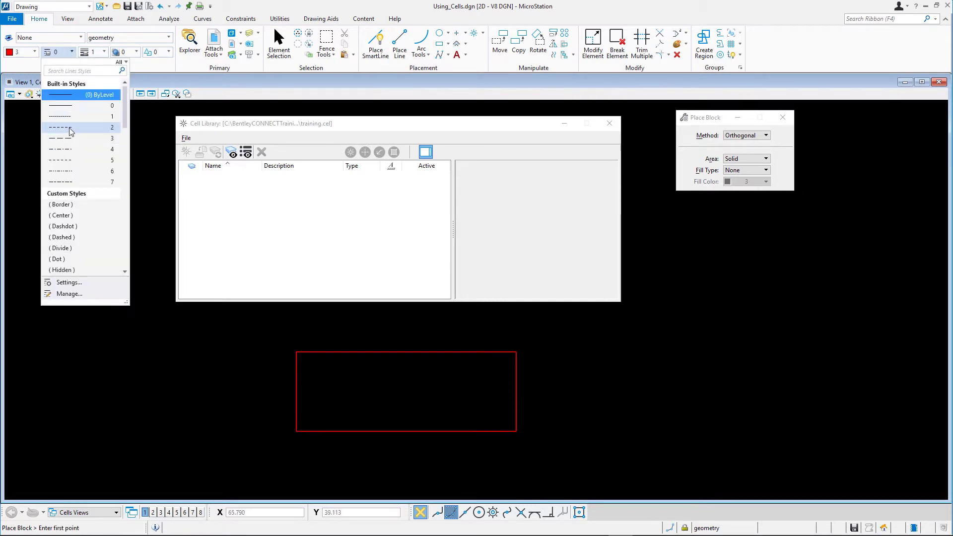
pyautogui.click(79, 127)
pyautogui.click(20, 52)
pyautogui.click(33, 105)
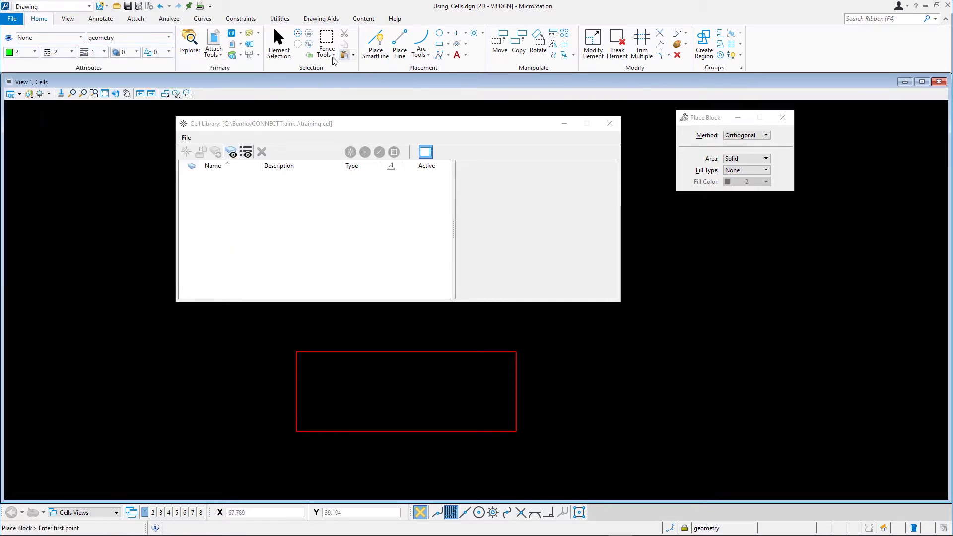
pyautogui.click(375, 45)
pyautogui.click(296, 351)
pyautogui.click(516, 431)
pyautogui.rightClick(515, 370)
pyautogui.click(516, 352)
pyautogui.click(296, 431)
pyautogui.rightClick(251, 357)
# On level Direction, draw a yellow (color 4) circle with line style 5, centered on the diagonals' intersection and reaching the block's upper edge.
pyautogui.click(168, 37)
pyautogui.click(127, 96)
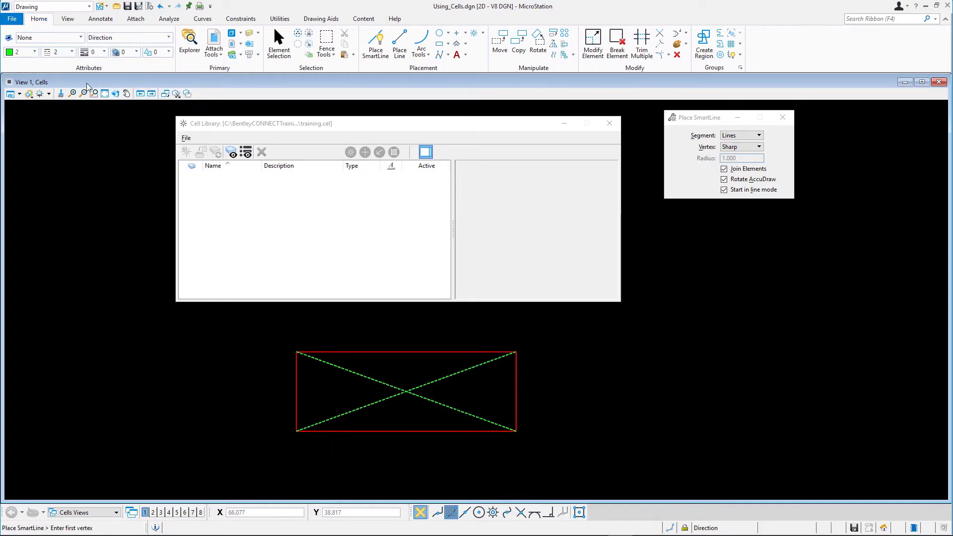
pyautogui.click(19, 52)
pyautogui.click(50, 104)
pyautogui.click(439, 34)
pyautogui.click(406, 391)
pyautogui.rightClick(408, 402)
pyautogui.click(74, 52)
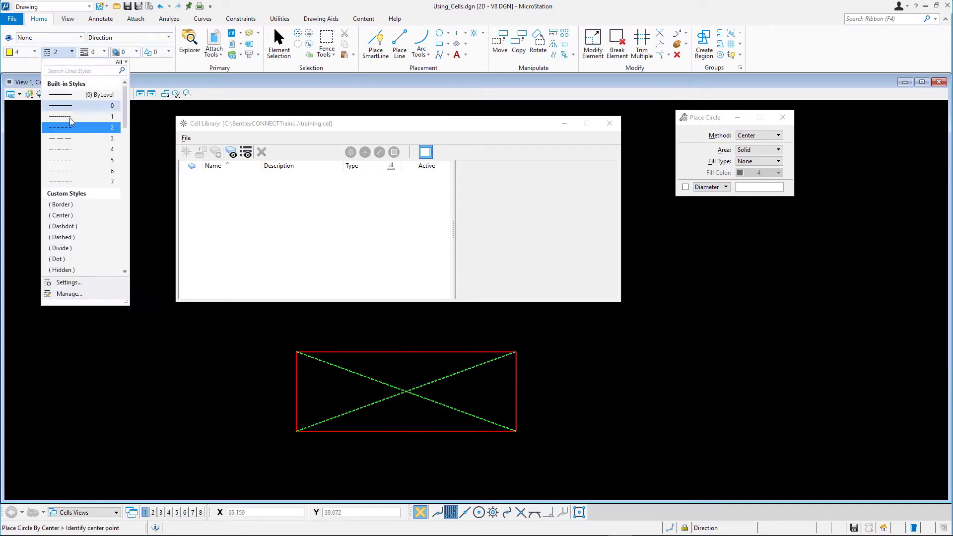
pyautogui.click(68, 161)
pyautogui.click(405, 391)
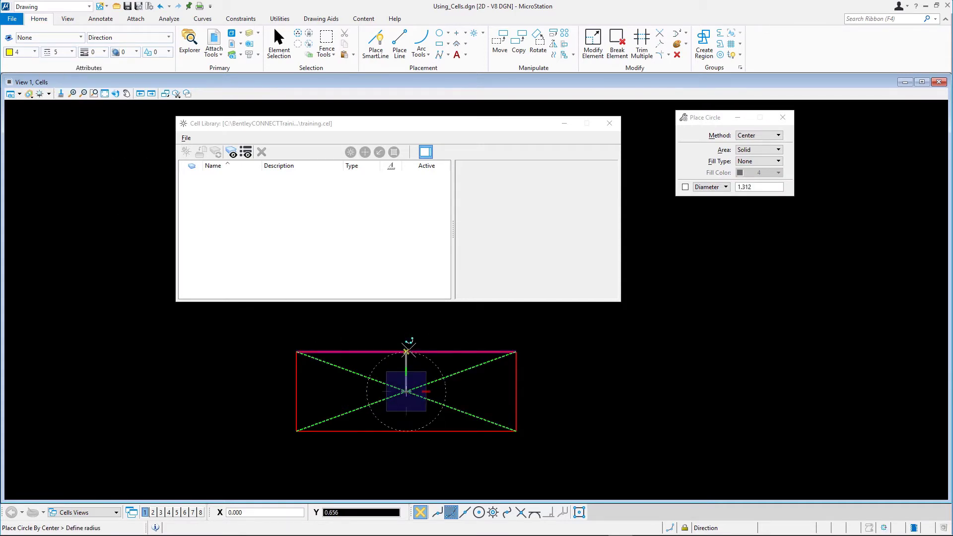
pyautogui.click(406, 351)
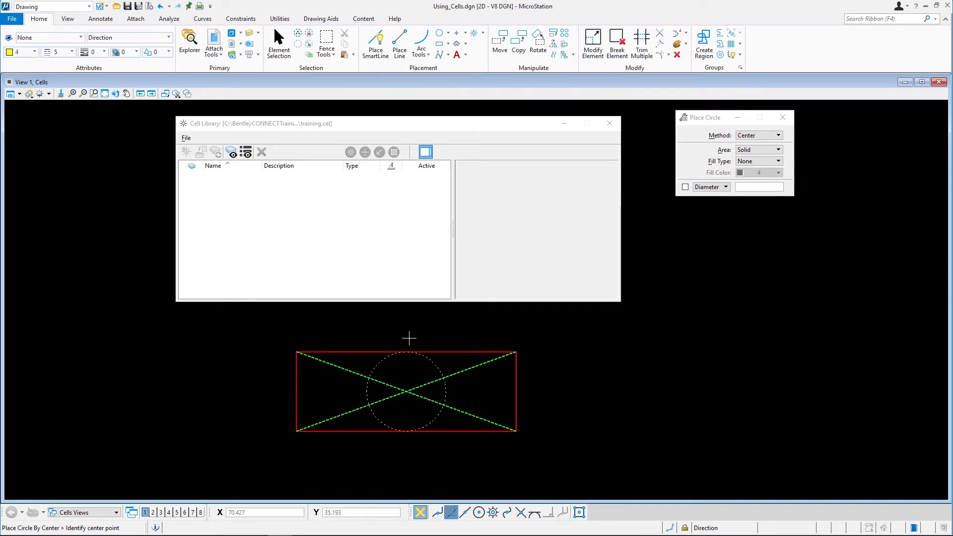
pyautogui.press('Escape')
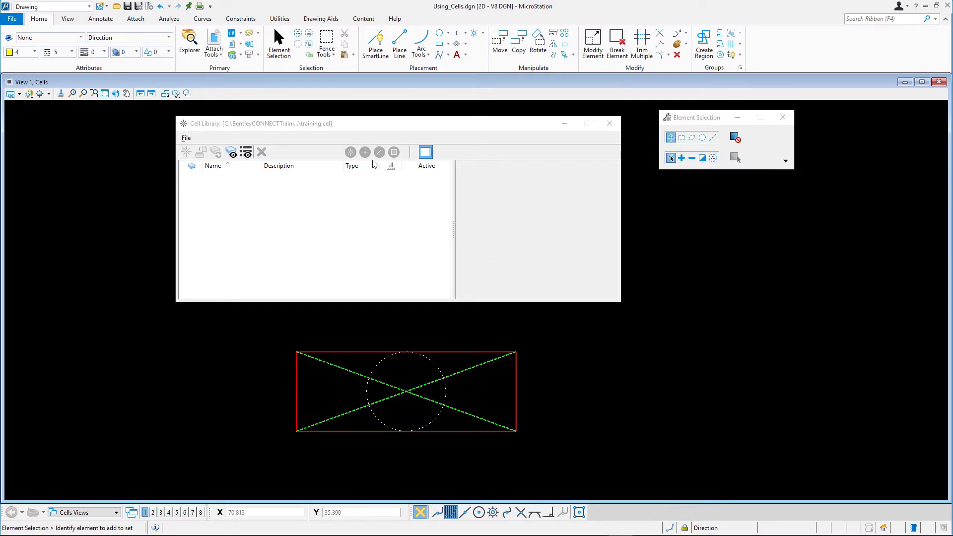
# Select the block, both diagonals and the circle, and define the cell origin at the diagonals' intersection.
pyautogui.moveTo(264, 329)
pyautogui.mouseDown()
pyautogui.moveTo(527, 476)
pyautogui.moveTo(551, 472)
pyautogui.mouseUp()
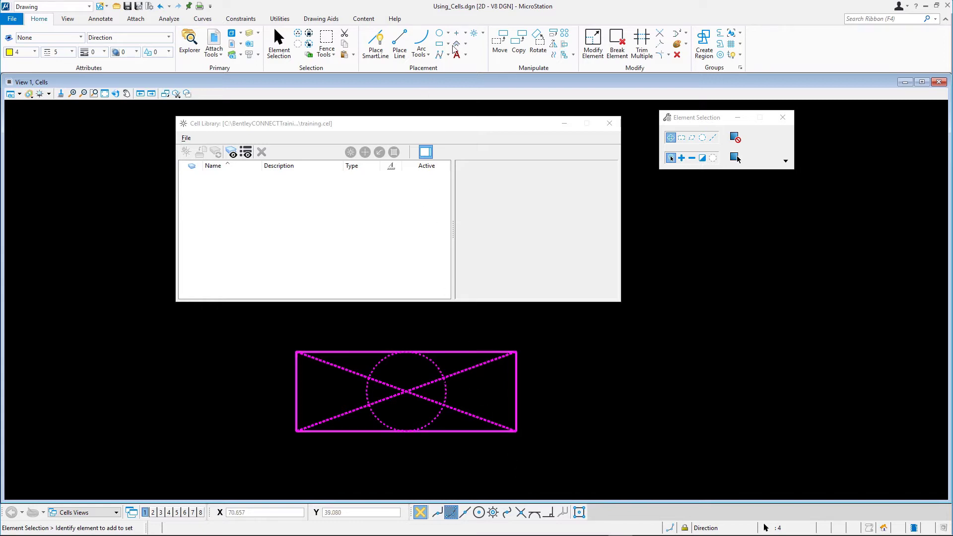
pyautogui.click(482, 34)
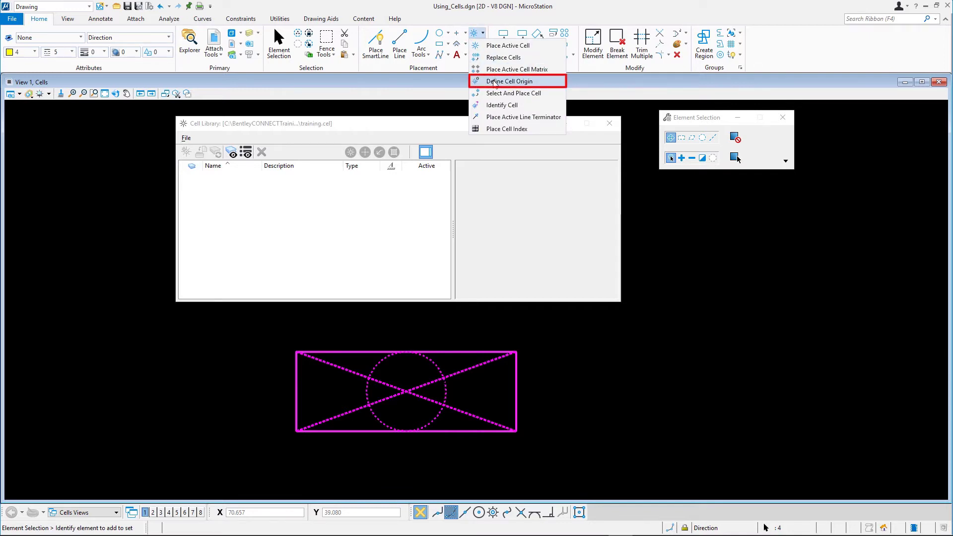
pyautogui.click(508, 80)
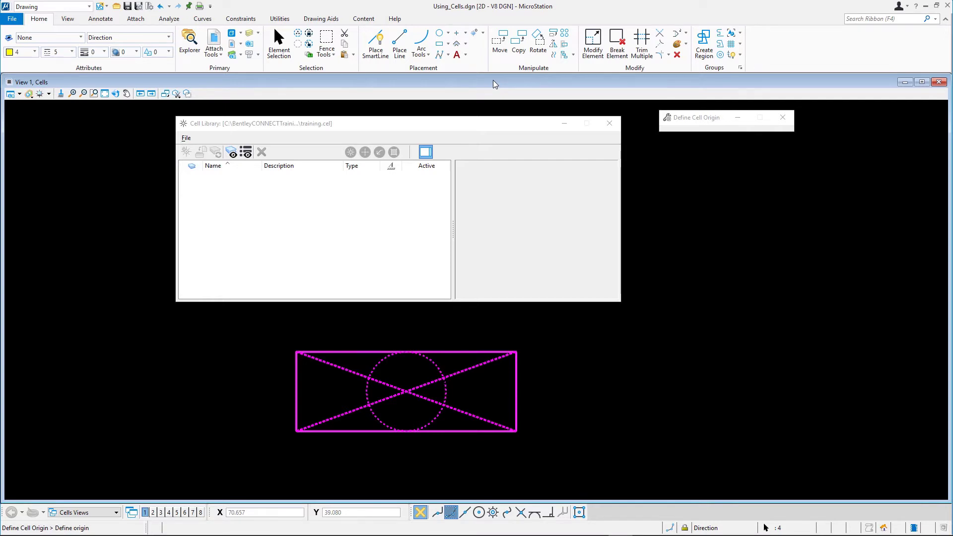
pyautogui.click(406, 392)
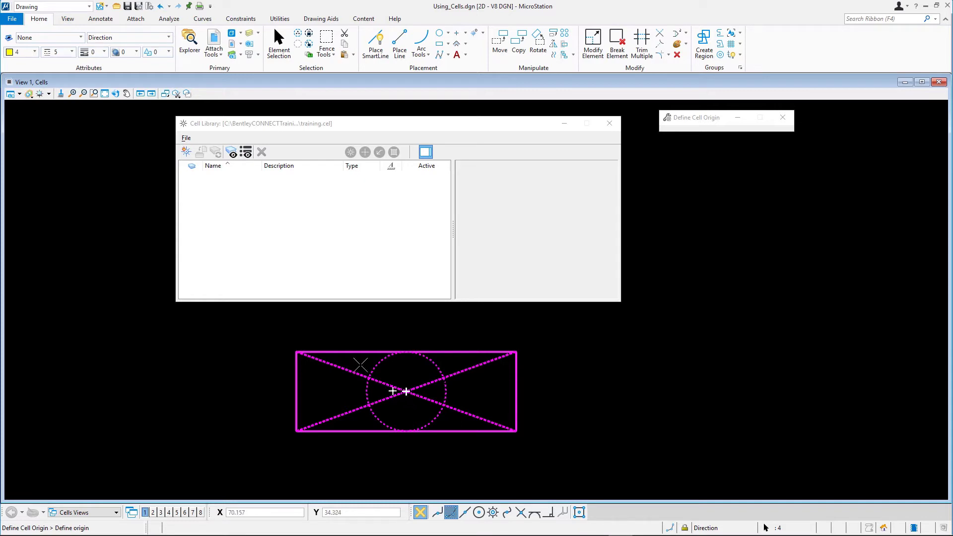
# Create a Graphic cell named ObjectA with the description "My First Cell" from the selected elements in the training library.
pyautogui.click(215, 128)
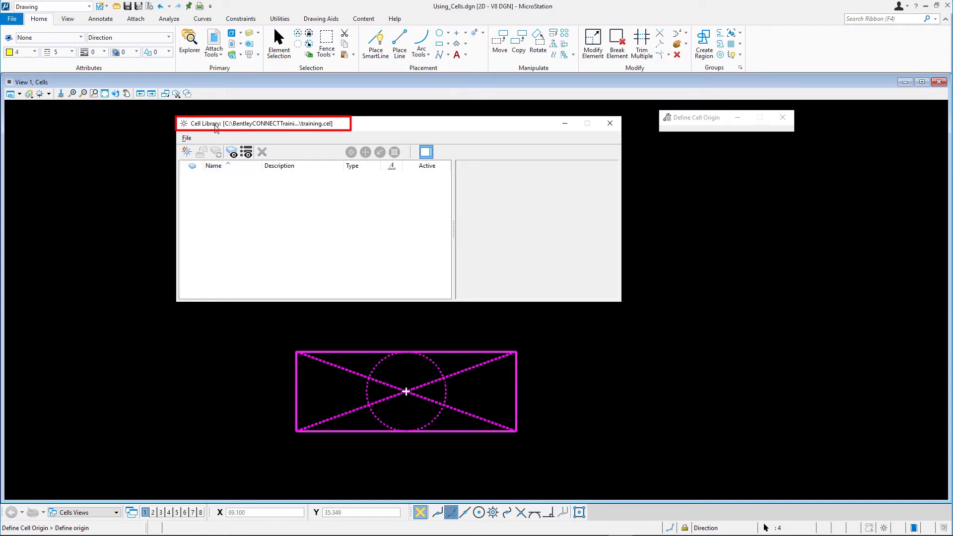
pyautogui.click(186, 153)
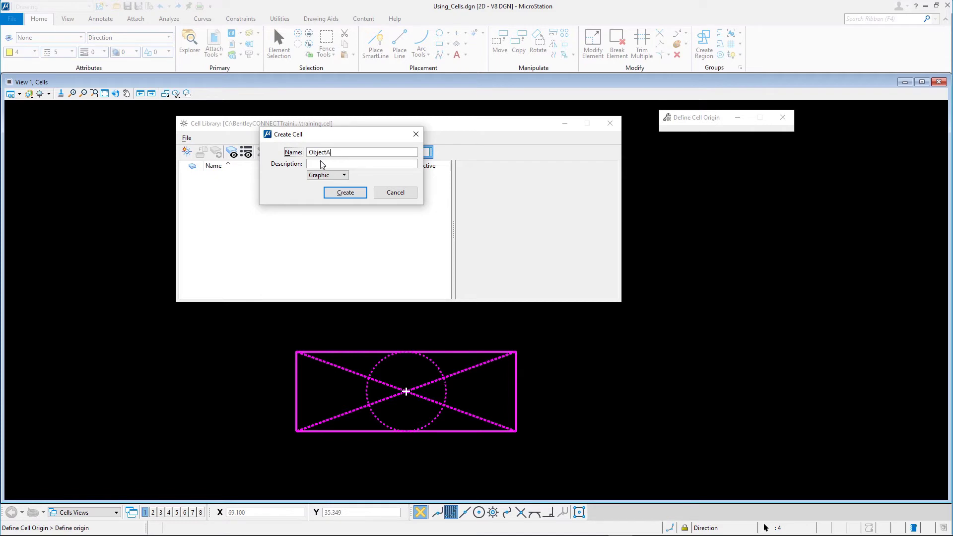
pyautogui.click(319, 165)
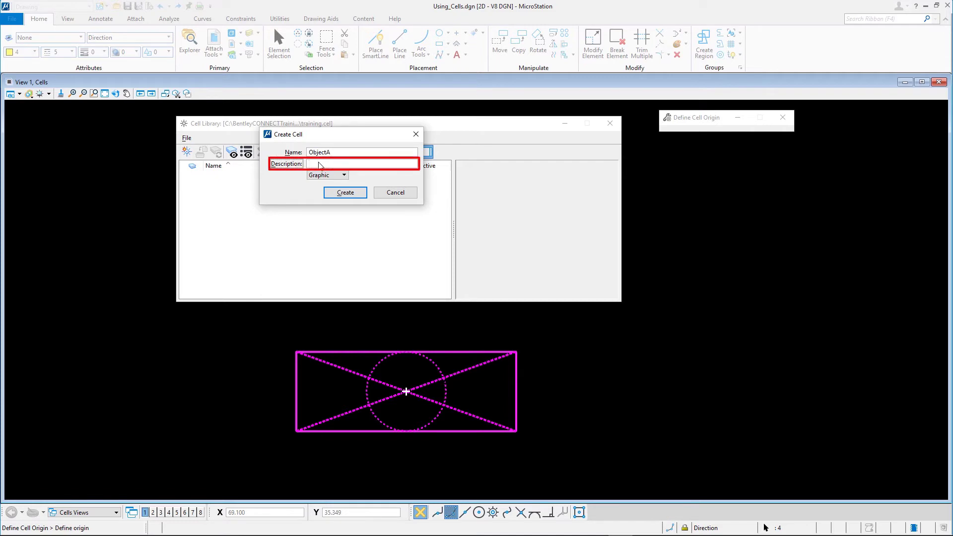
pyautogui.write('My First')
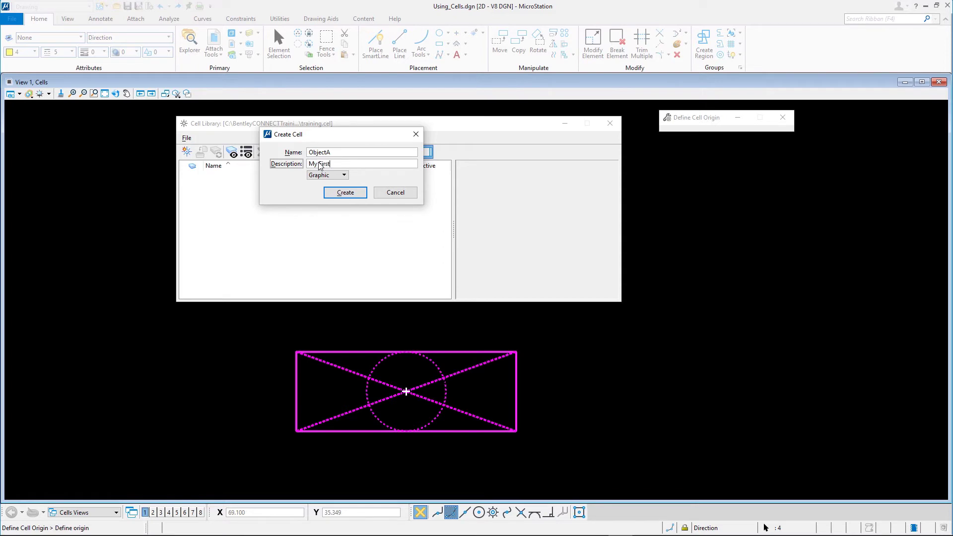
pyautogui.write(' Cell')
pyautogui.click(333, 177)
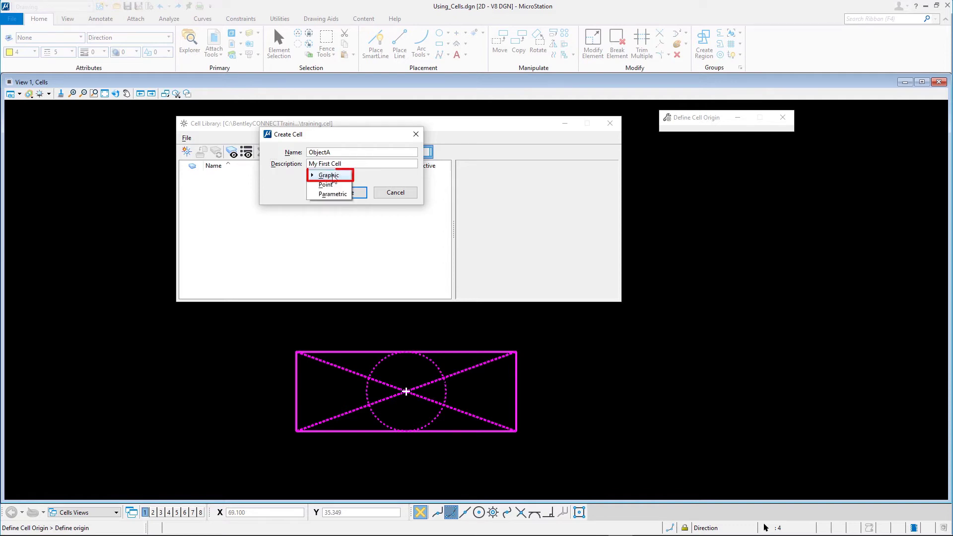
pyautogui.click(331, 175)
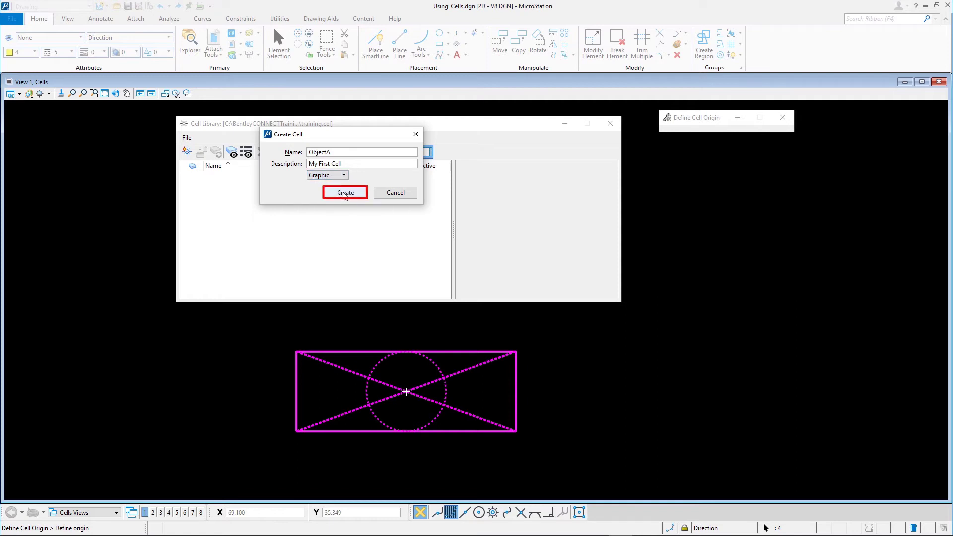
pyautogui.click(345, 192)
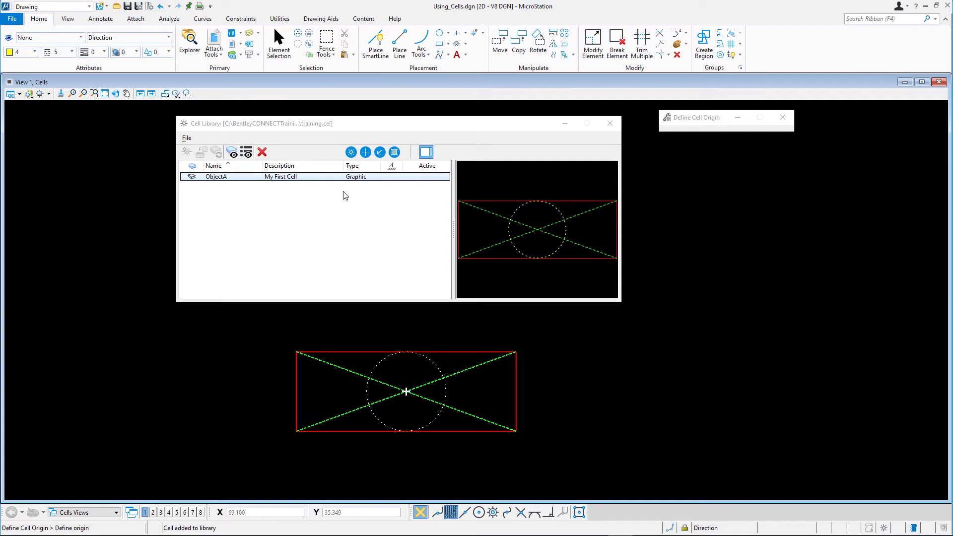
pyautogui.press('Escape')
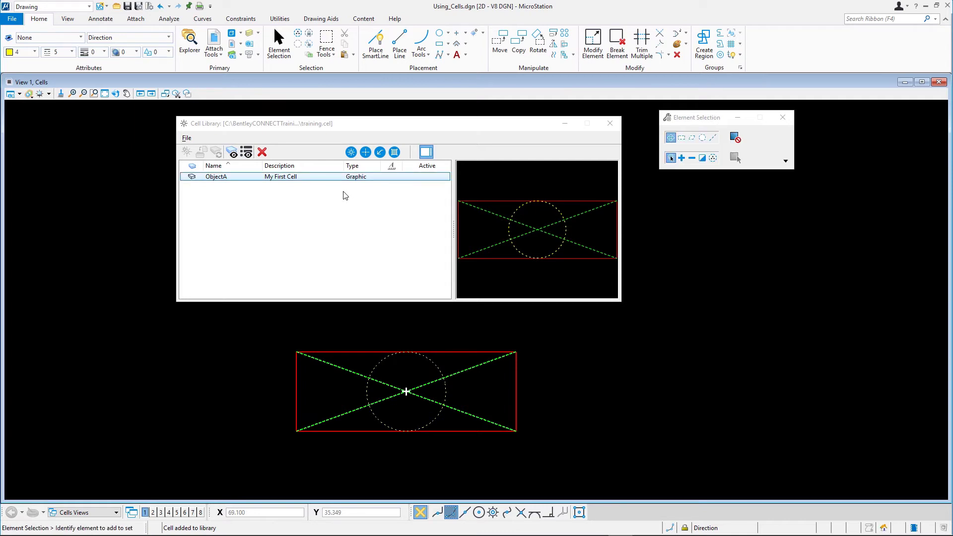
# Delete the original block, diagonals and circle from the drawing, and make ObjectA the active placement cell.
pyautogui.moveTo(271, 330); pyautogui.dragTo(540, 445)
pyautogui.press('Delete')
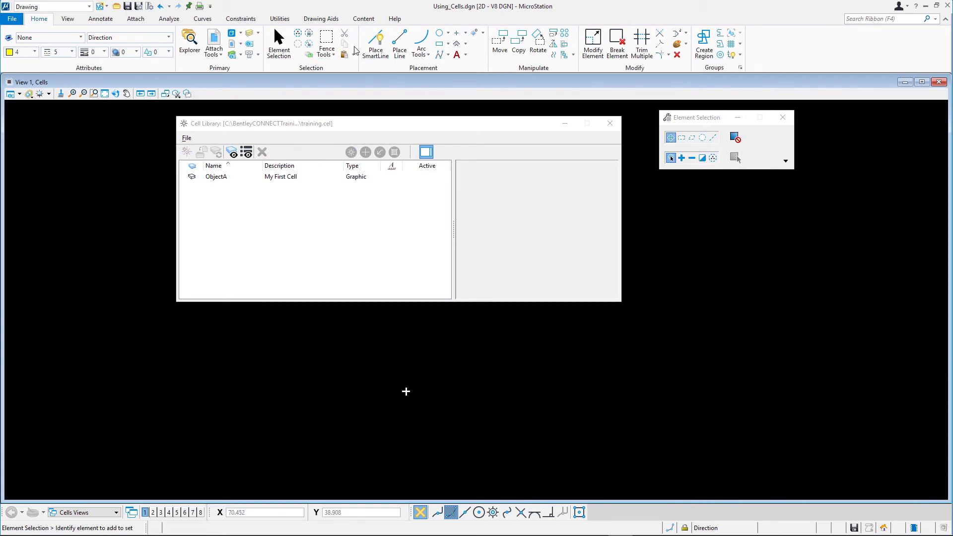
pyautogui.click(472, 34)
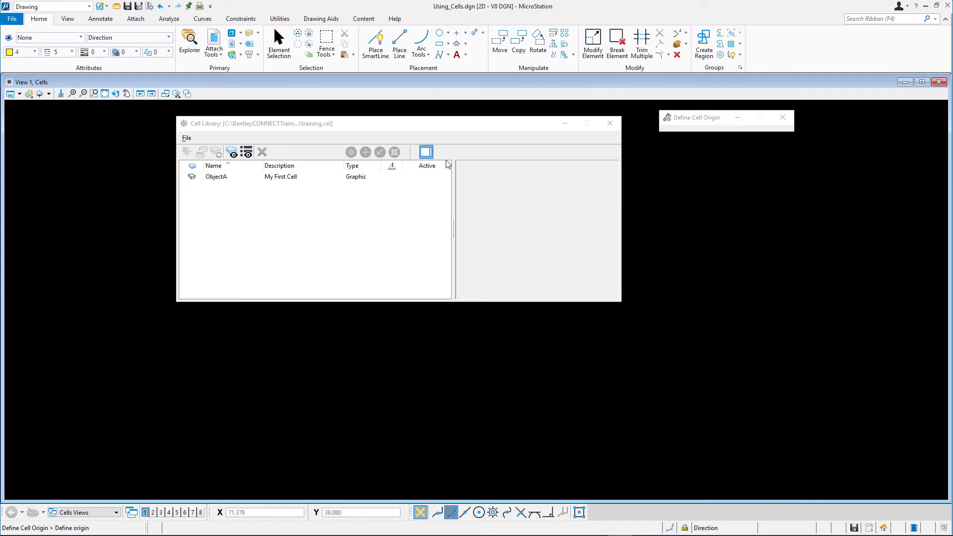
pyautogui.doubleClick(294, 178)
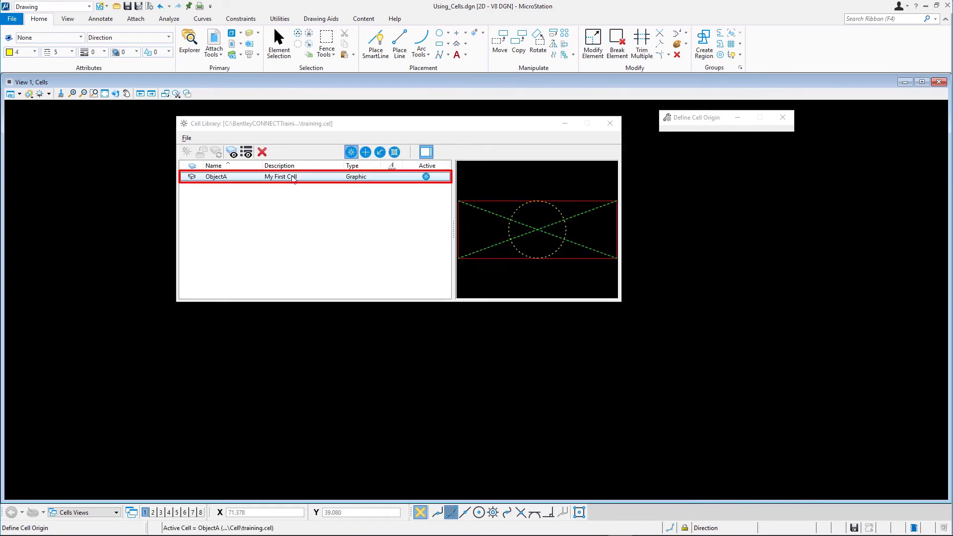
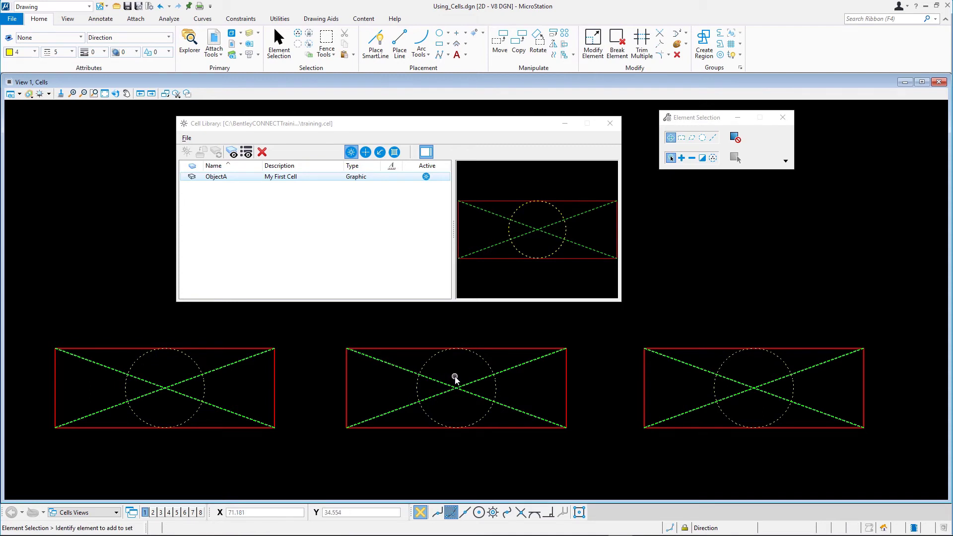
# On level geometry, draw a green (color 2) circle by center in the empty area above the right-hand ObjectA cell.
pyautogui.hotkey('ctrl', 'z')
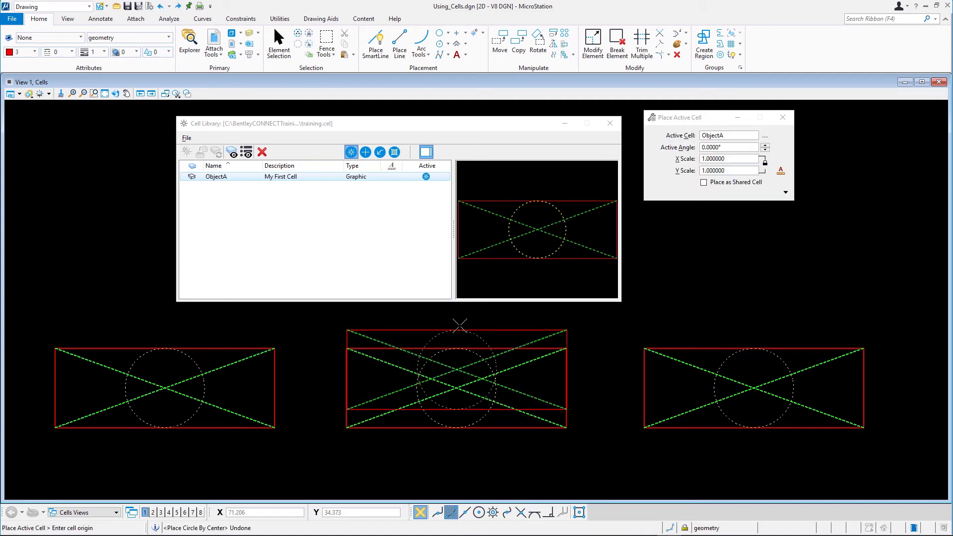
pyautogui.click(440, 33)
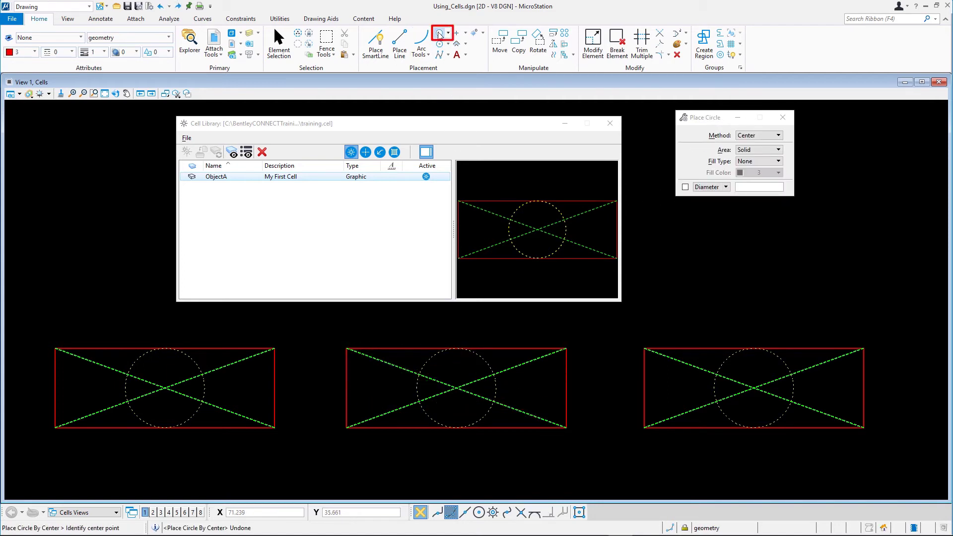
pyautogui.click(36, 52)
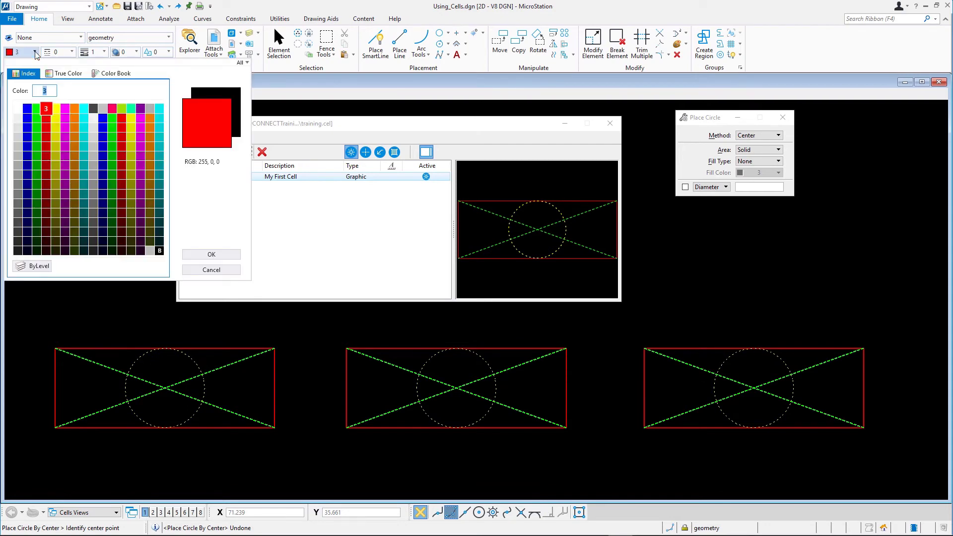
pyautogui.click(37, 108)
pyautogui.click(737, 264)
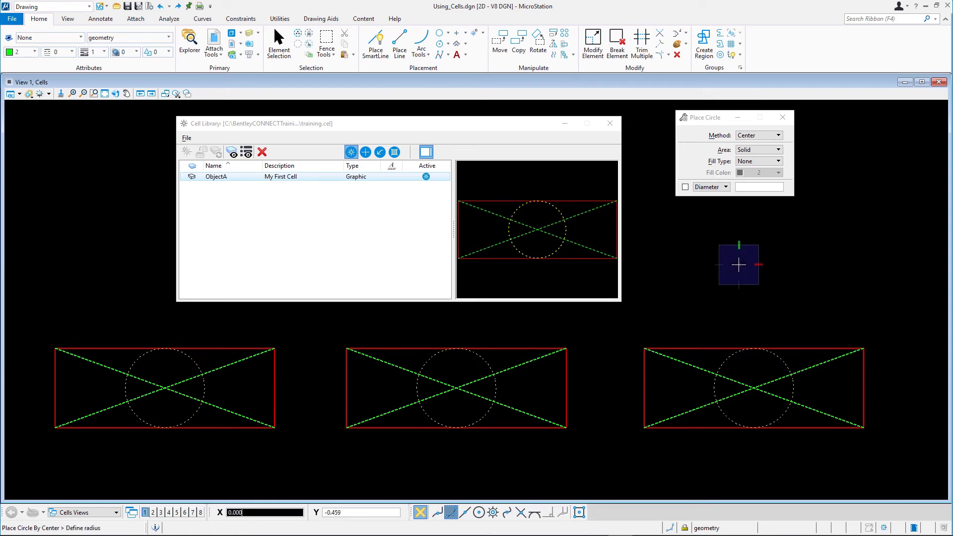
pyautogui.click(690, 243)
pyautogui.press('Escape')
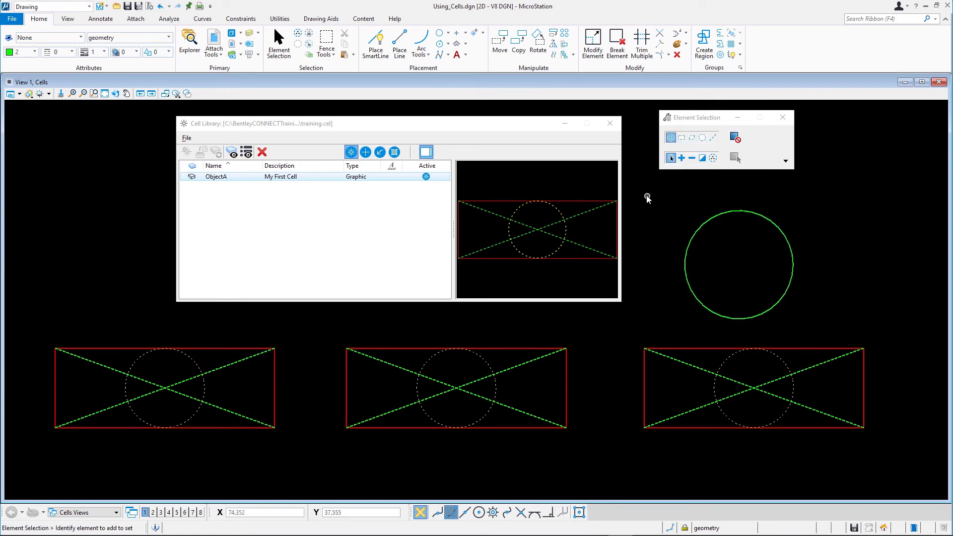
# Select the green circle and define the cell origin at its center.
pyautogui.moveTo(665, 196); pyautogui.dragTo(808, 334)
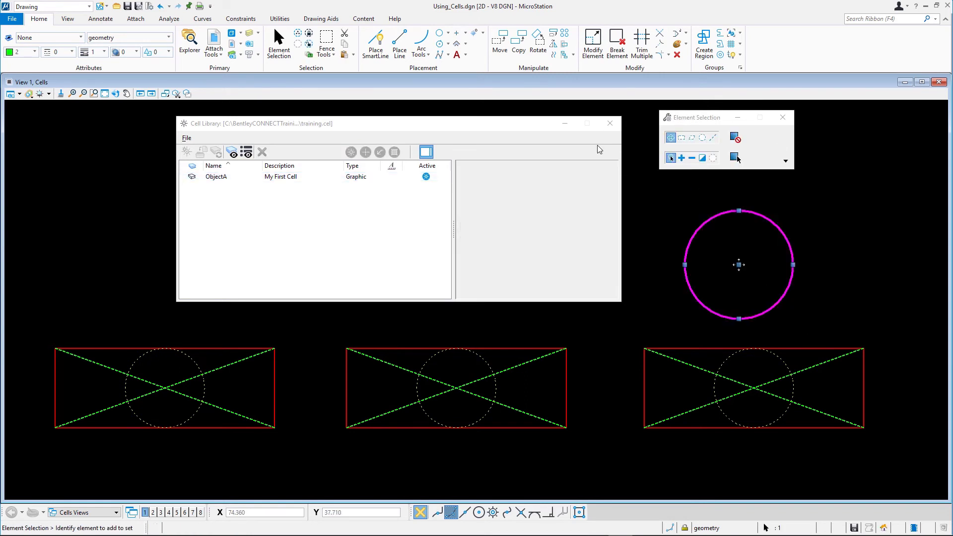
pyautogui.click(474, 33)
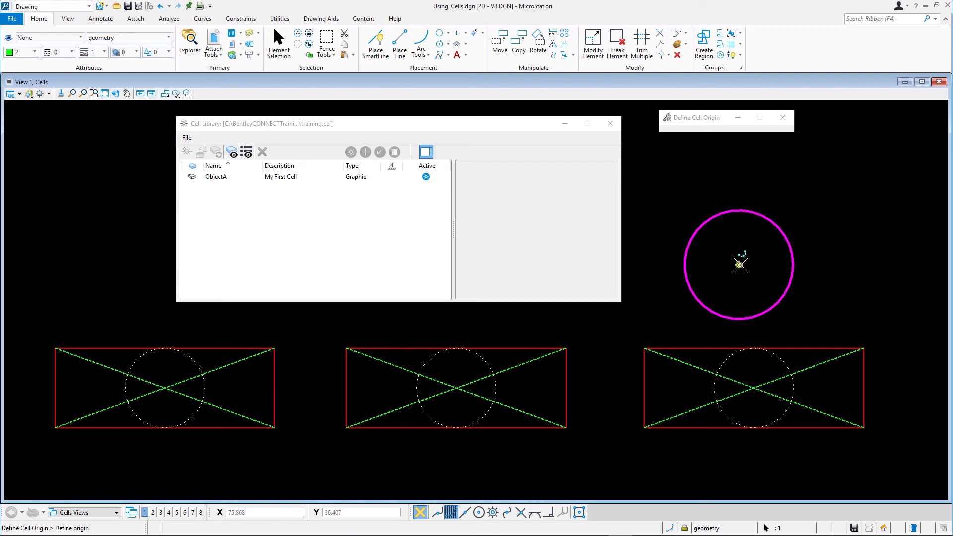
pyautogui.click(738, 265)
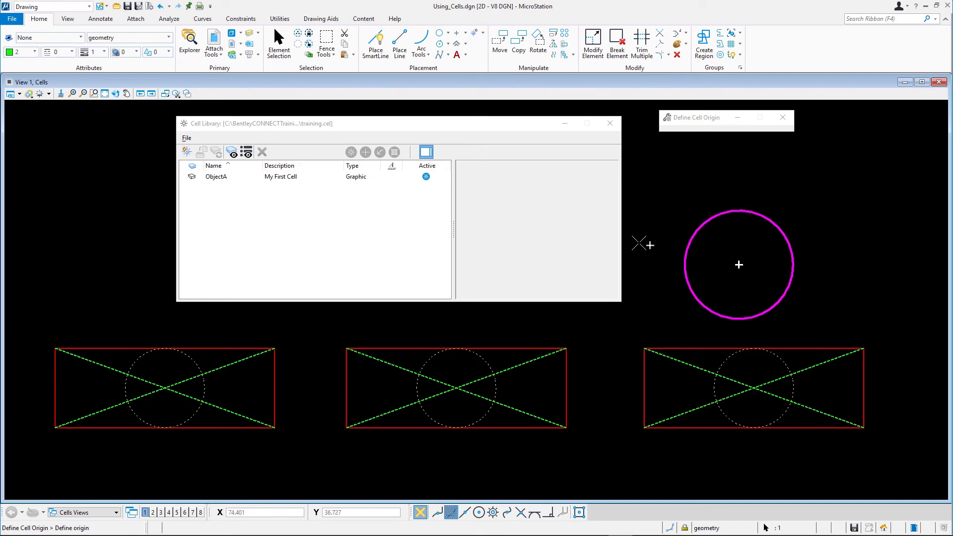
# Create a Graphic cell named ObjectB with the description "Circle" from the selected circle in the training library.
pyautogui.click(187, 151)
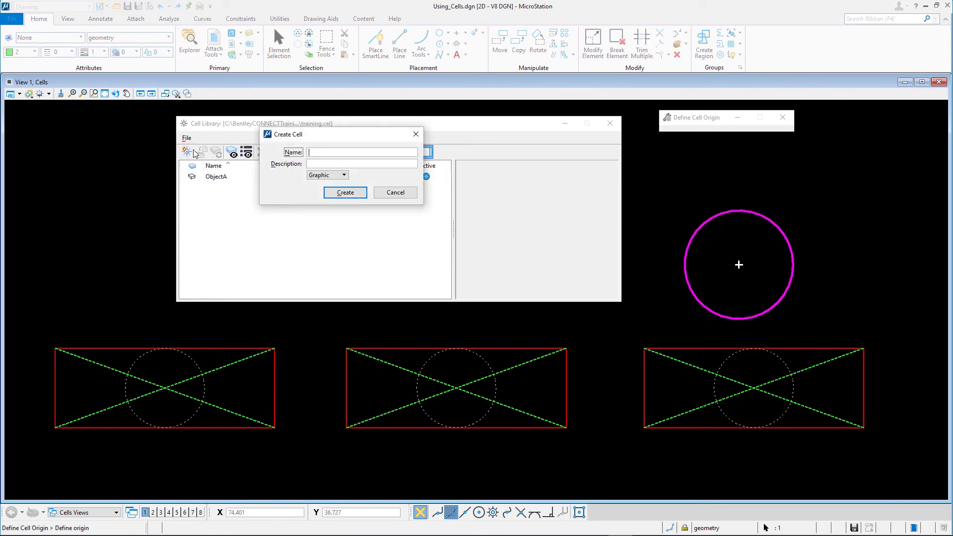
pyautogui.write('Ob')
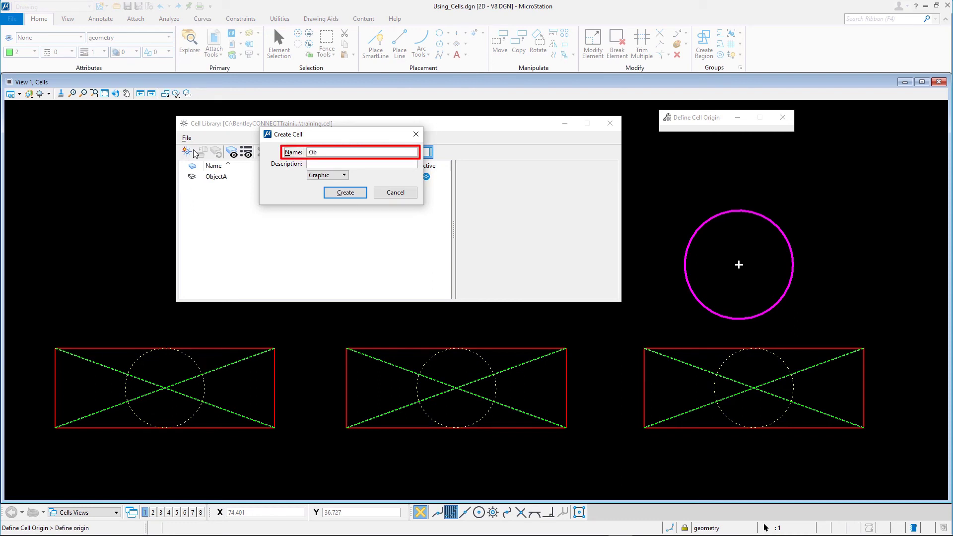
pyautogui.write('jectB')
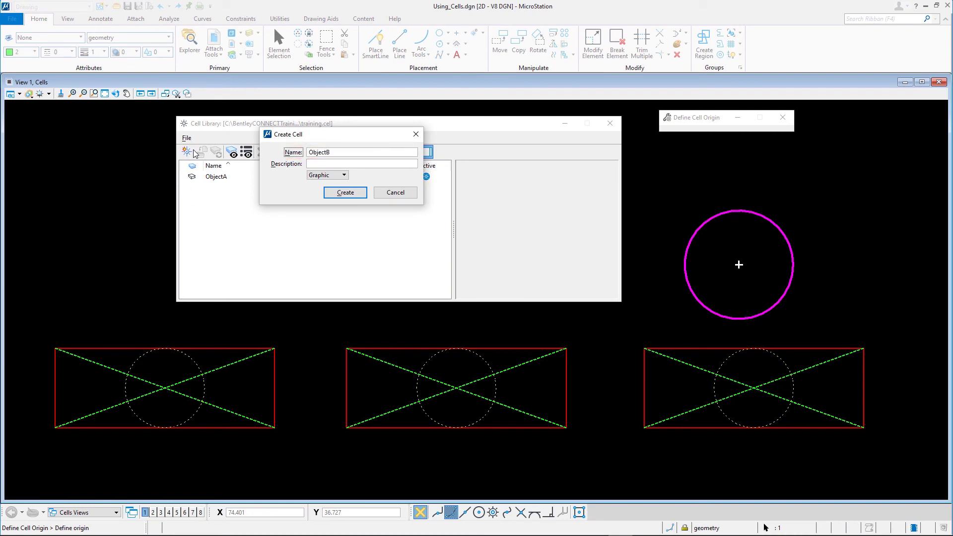
pyautogui.click(325, 169)
pyautogui.write('Circle')
pyautogui.click(346, 192)
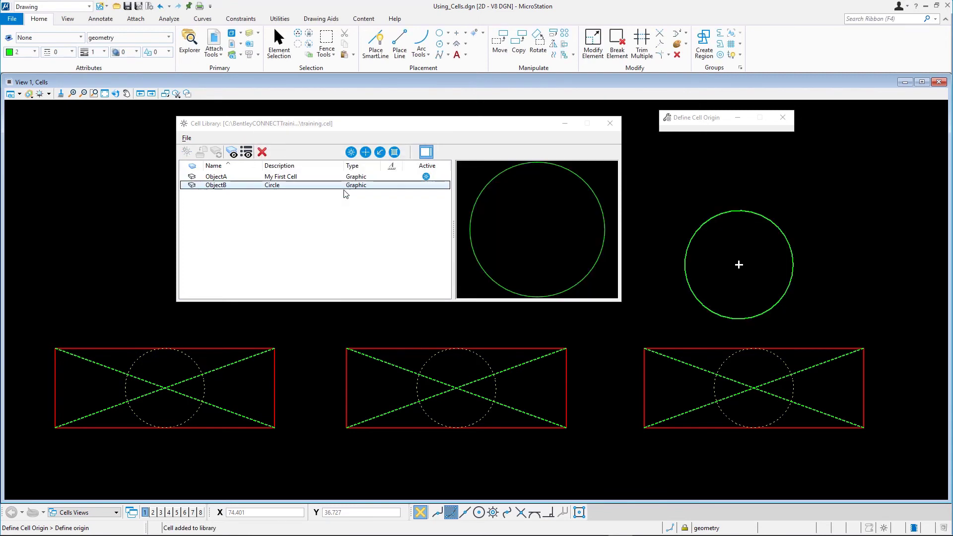
# Draw a circumscribed regular polygon with 3 edges centered on the circle's center, with its apex just inside the circle's upper edge.
pyautogui.click(439, 44)
pyautogui.click(719, 135)
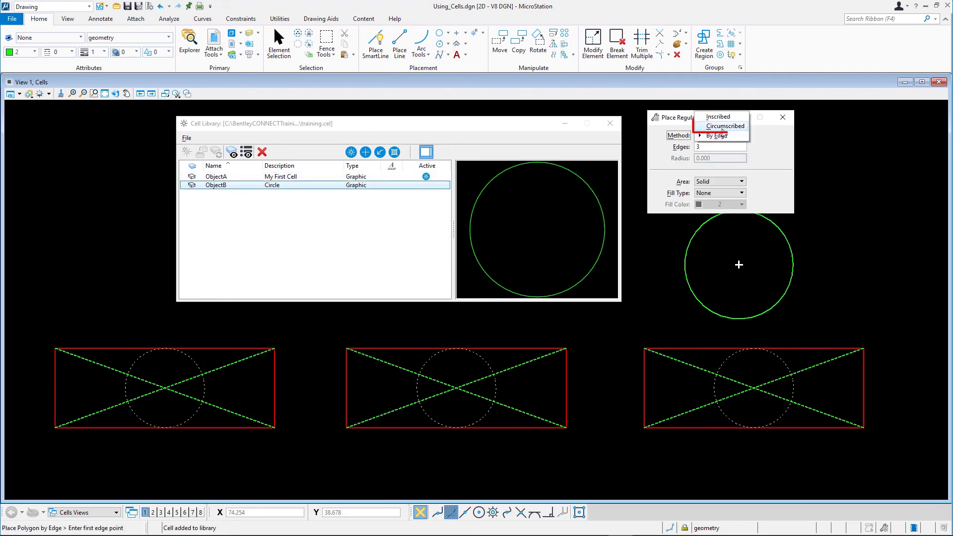
pyautogui.click(724, 126)
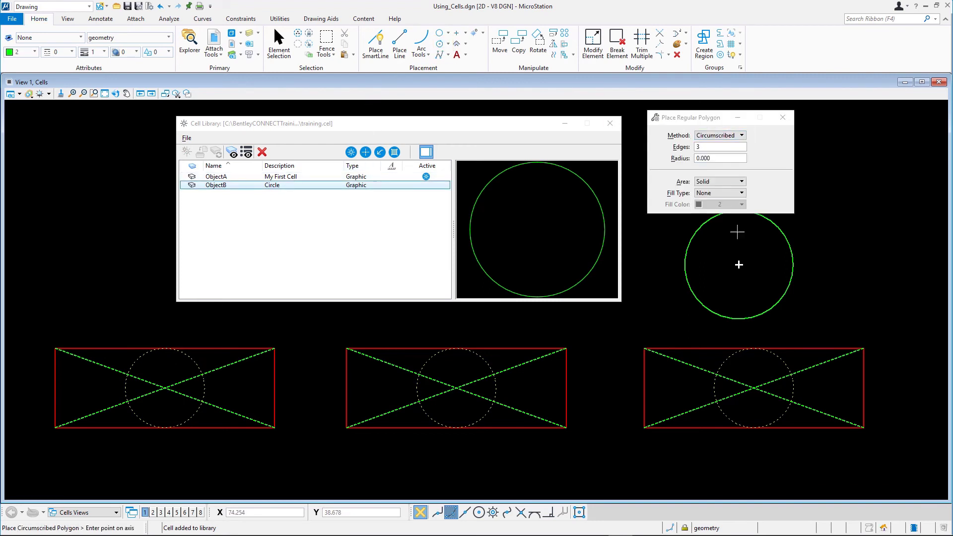
pyautogui.click(738, 264)
pyautogui.click(738, 214)
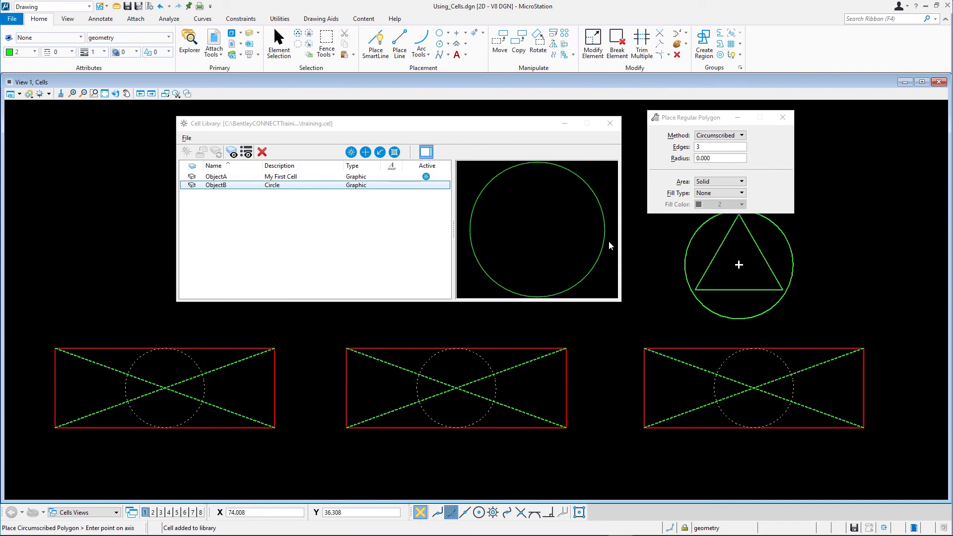
pyautogui.press('Escape')
# Create a Graphic cell named ObjectC with the description "Circle - Triangle" from the circle and the triangle, keeping the same origin.
pyautogui.moveTo(674, 210); pyautogui.dragTo(812, 329)
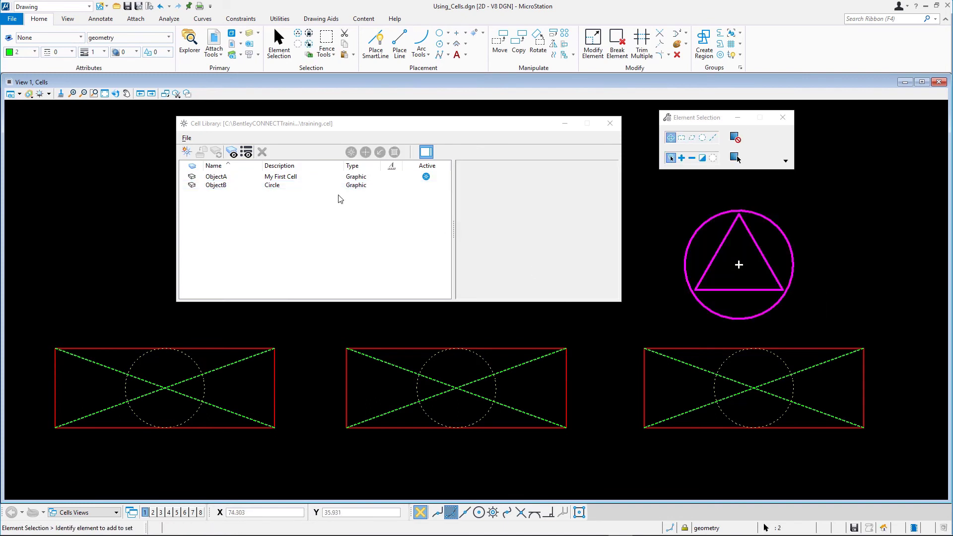
pyautogui.click(187, 151)
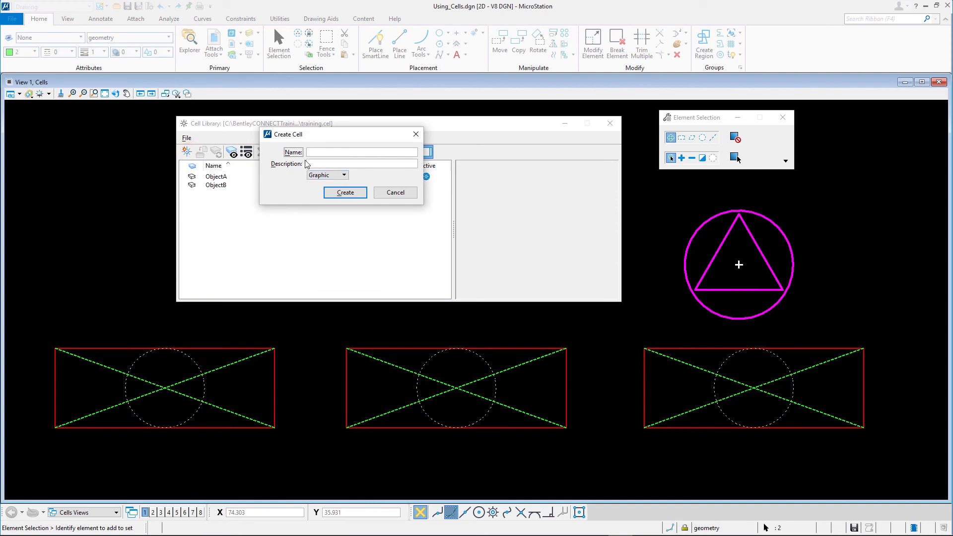
pyautogui.write('ObjectC')
pyautogui.click(311, 164)
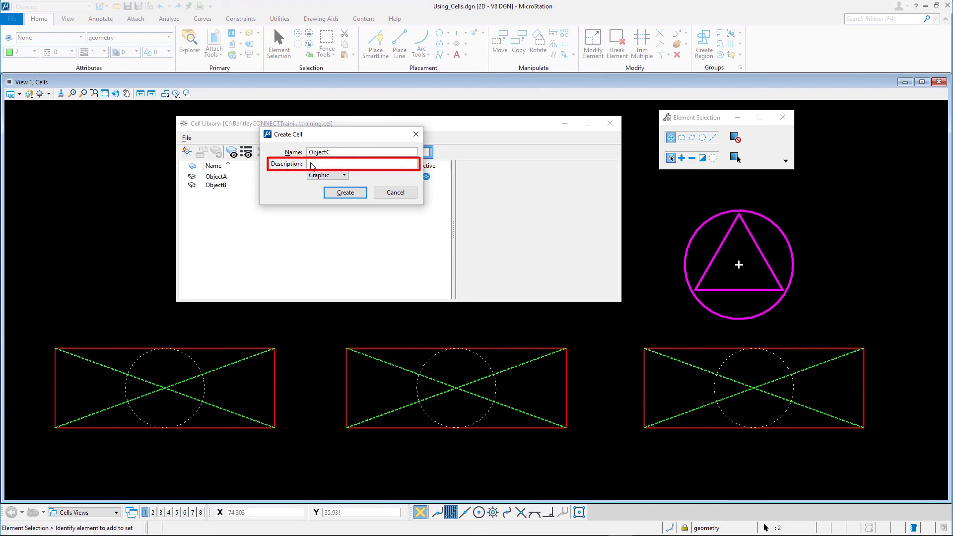
pyautogui.write('Circle - Triangle')
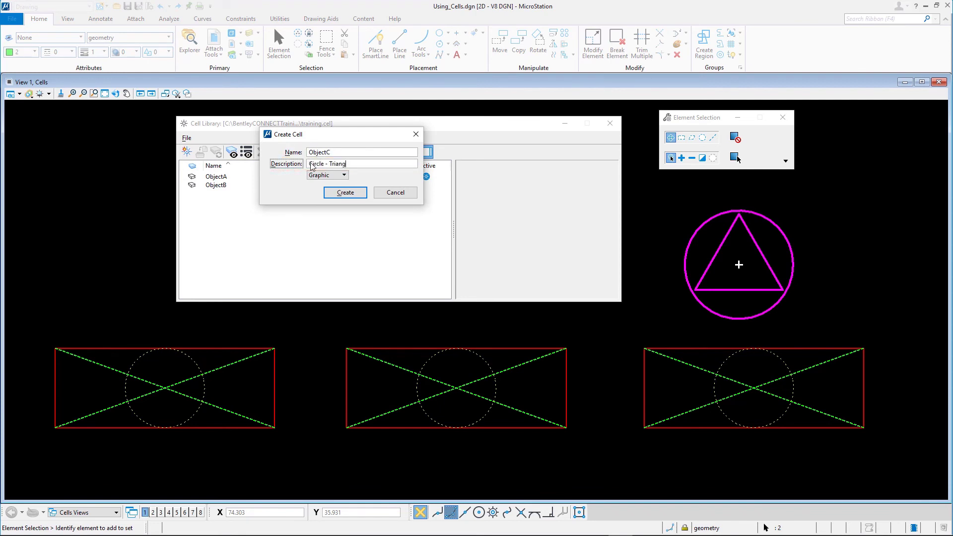
pyautogui.click(345, 192)
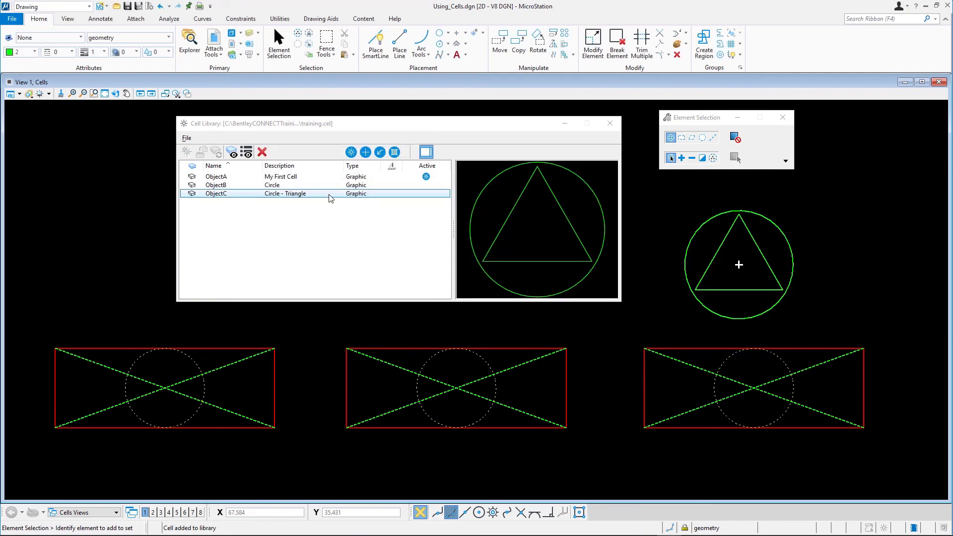
# Delete the original circle and triangle from the drawing and clear the cell origin marker.
pyautogui.moveTo(662, 206); pyautogui.dragTo(799, 329)
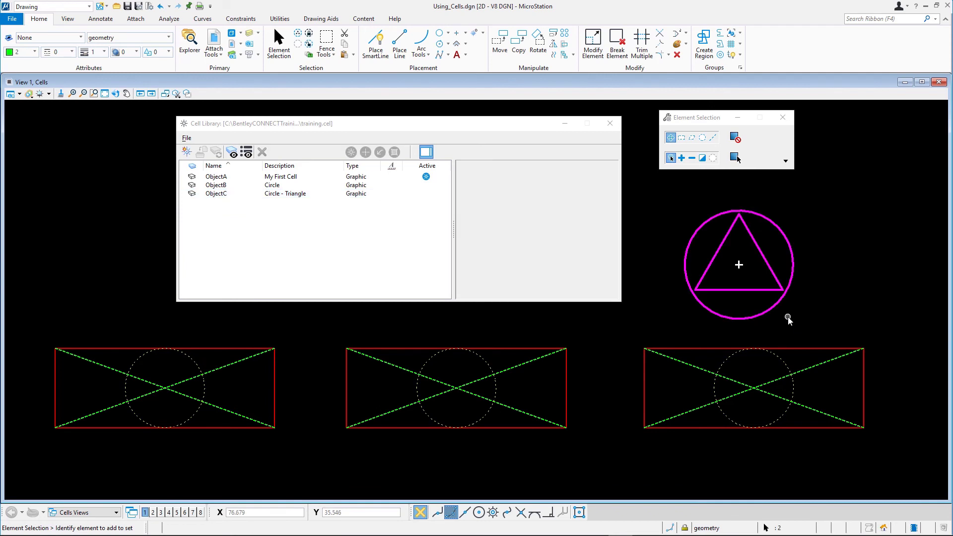
pyautogui.press('Delete')
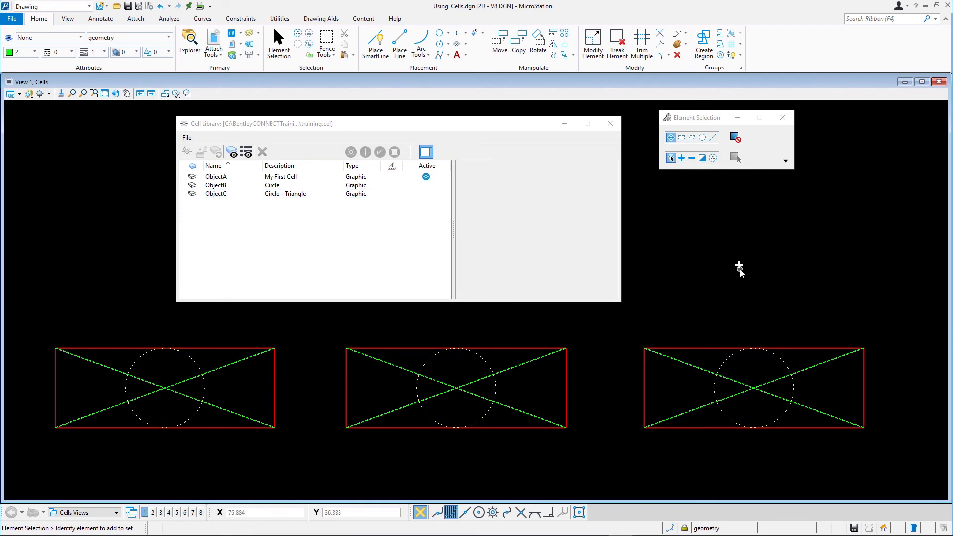
pyautogui.click(474, 33)
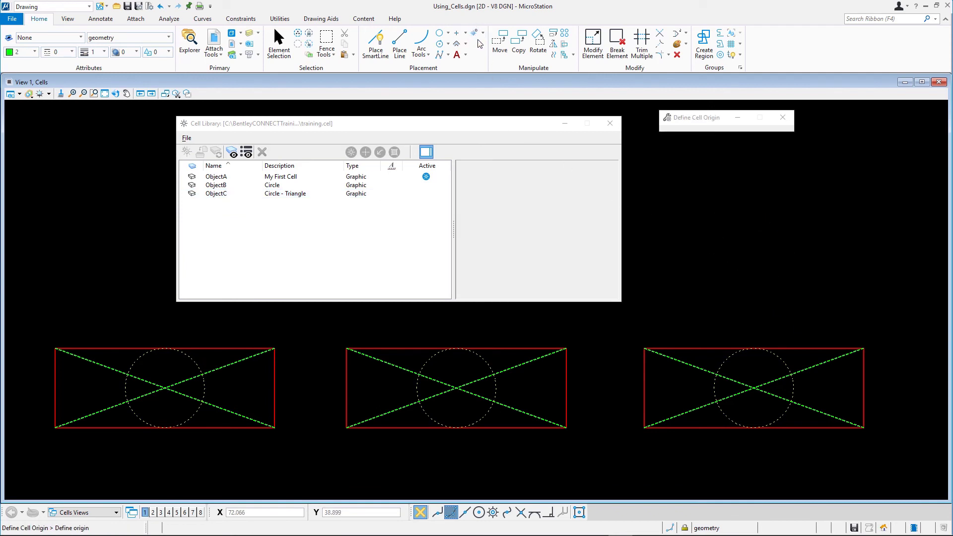
pyautogui.press('Escape')
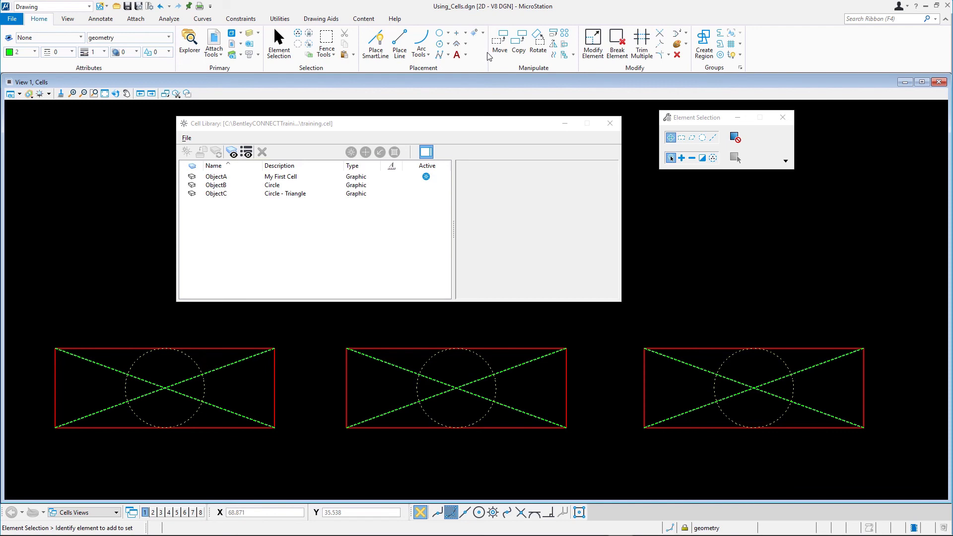
# Place cell ObjectB above the left-hand ObjectA and cell ObjectC above the right-hand one, and save the design file settings.
pyautogui.doubleClick(272, 186)
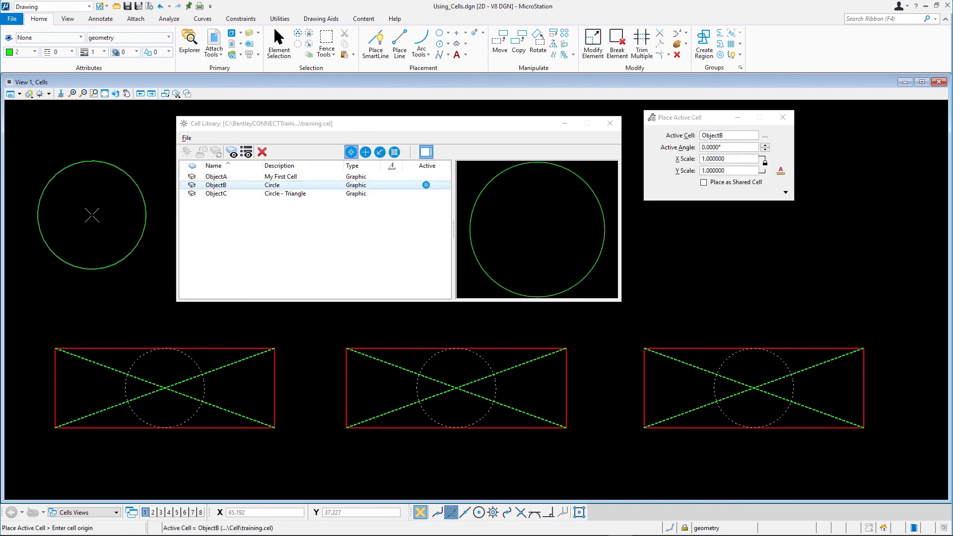
pyautogui.doubleClick(229, 194)
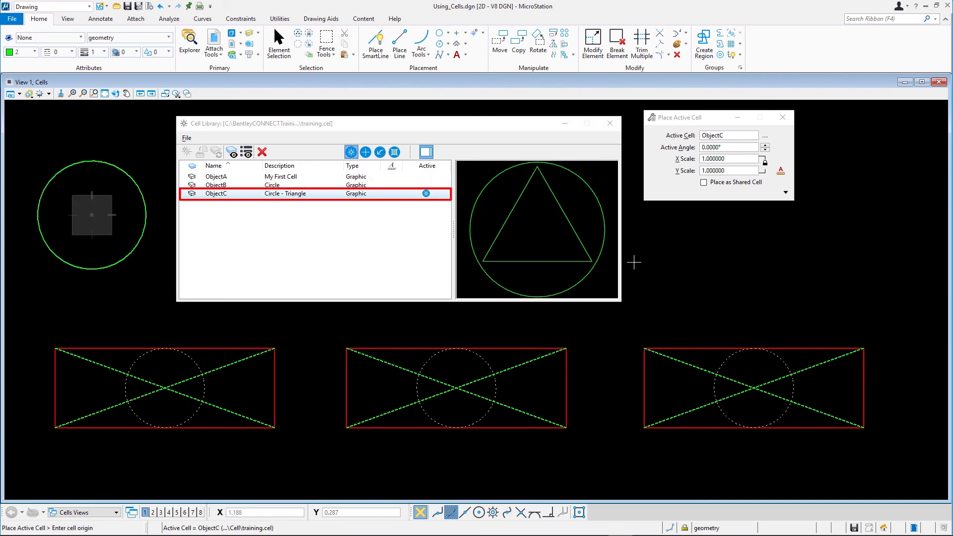
pyautogui.click(720, 270)
pyautogui.press('Escape')
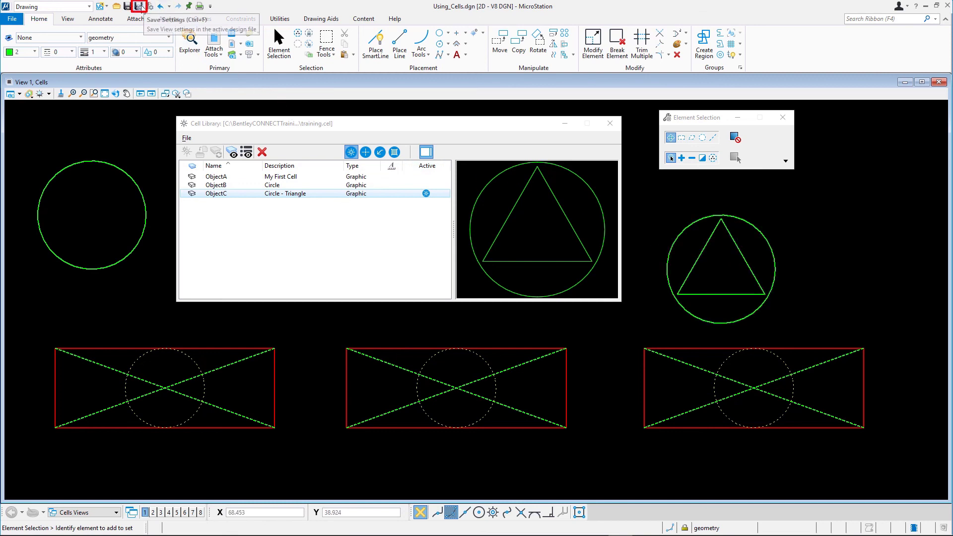
pyautogui.hotkey('ctrl', 'f')
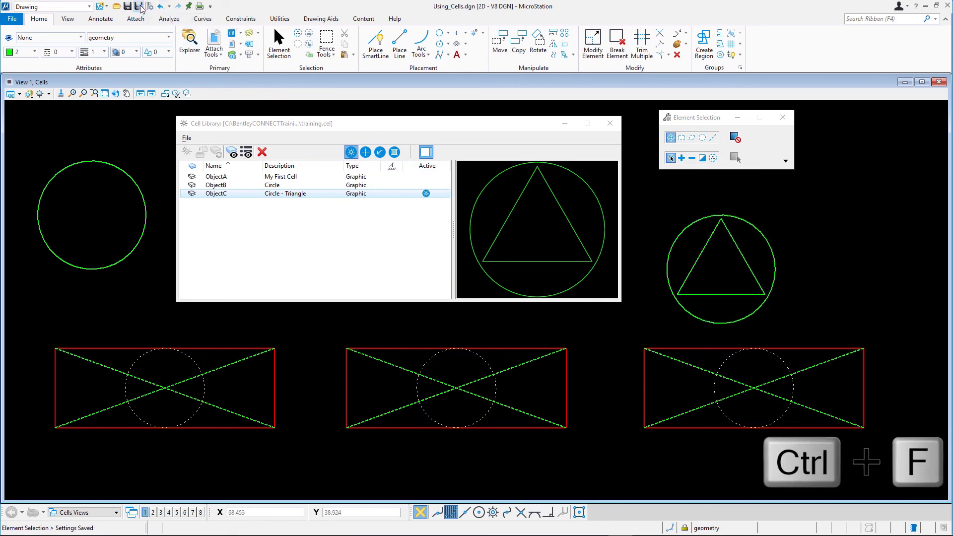